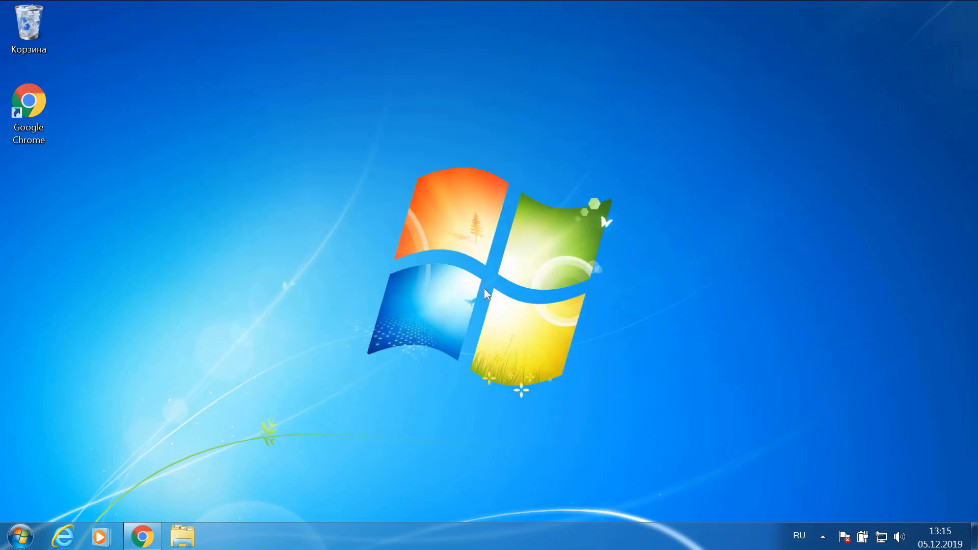
In Chrome, follow the Media Creation Tool link in the YouTube video's description and download the tool from Microsoft's Windows 10 page
left_click(141, 534)
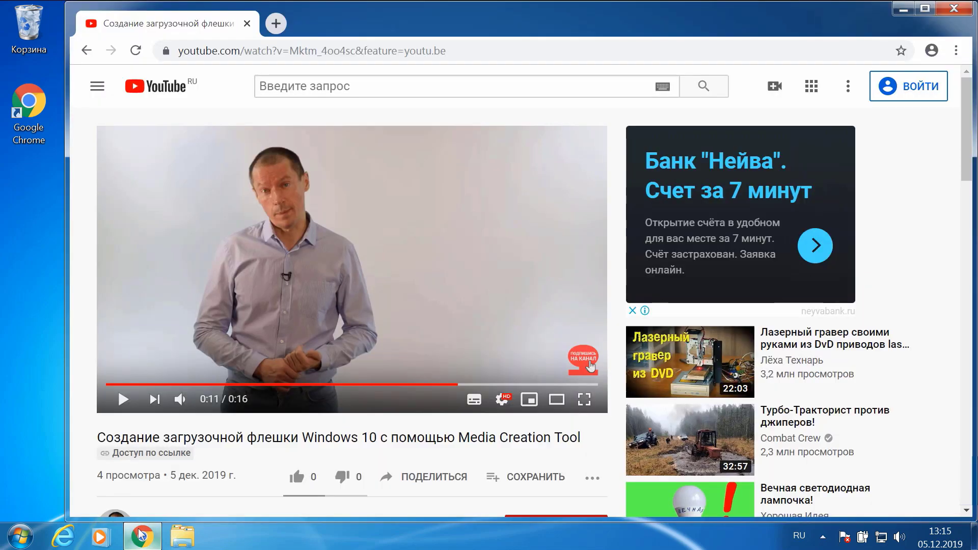
scroll(232, 456, "down", 1)
scroll(232, 456, "down", 3)
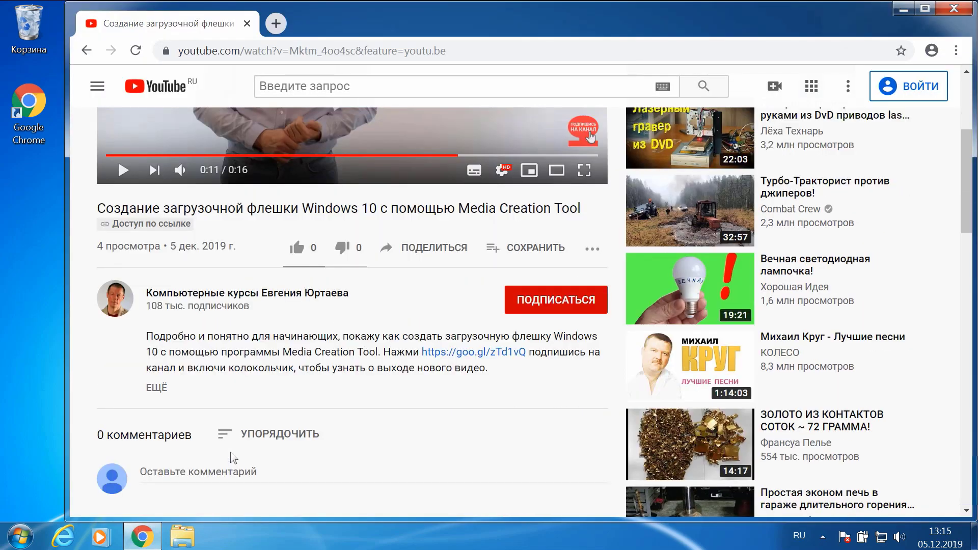
left_click(152, 386)
scroll(293, 359, "down", 1)
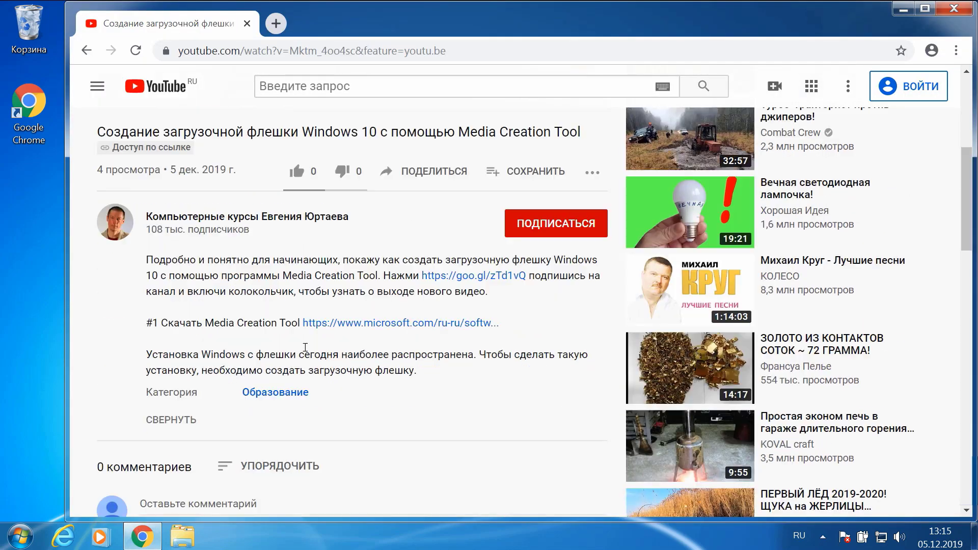
left_click(396, 324)
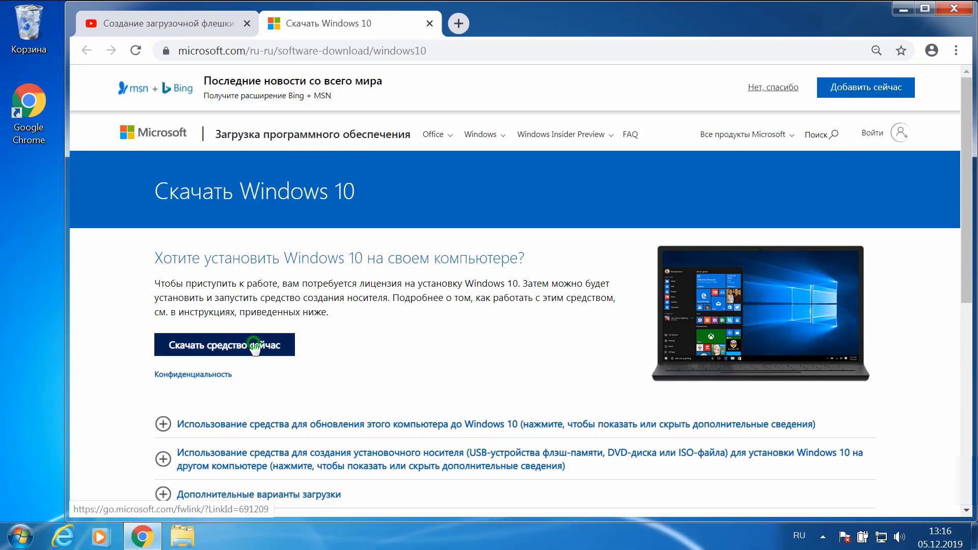
left_click(255, 344)
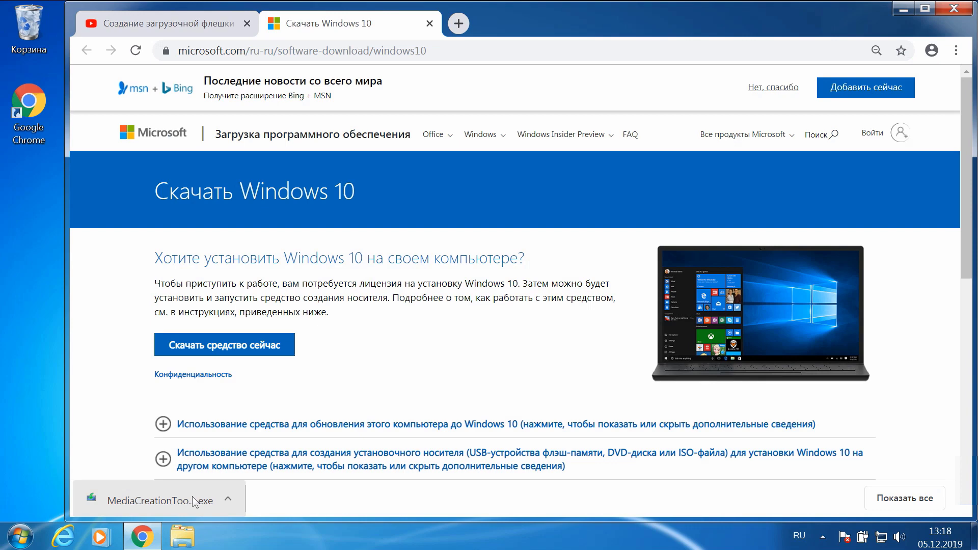
Run MediaCreationTool1909 from the Downloads folder with permission to make changes, and close the File Explorer and Chrome windows
left_click(181, 537)
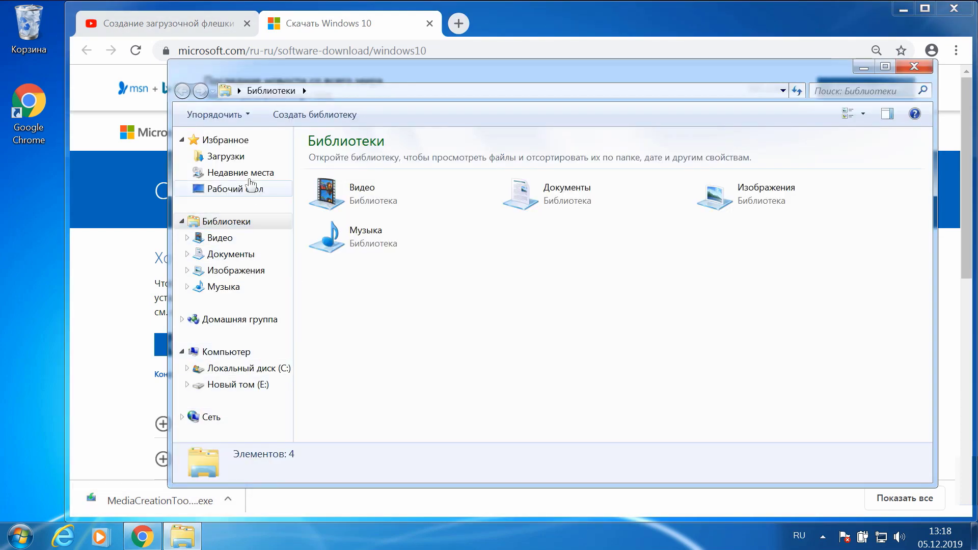
left_click(227, 156)
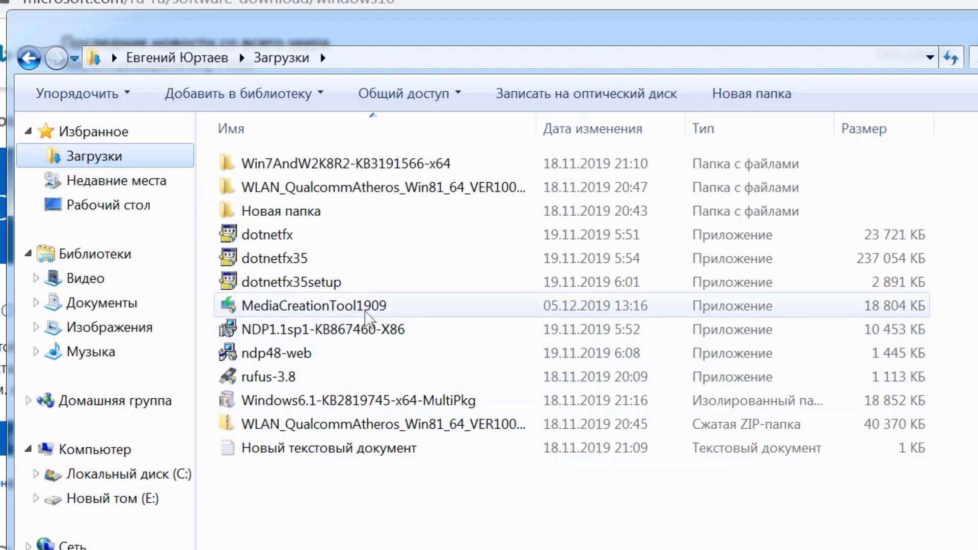
mouse_move(391, 310)
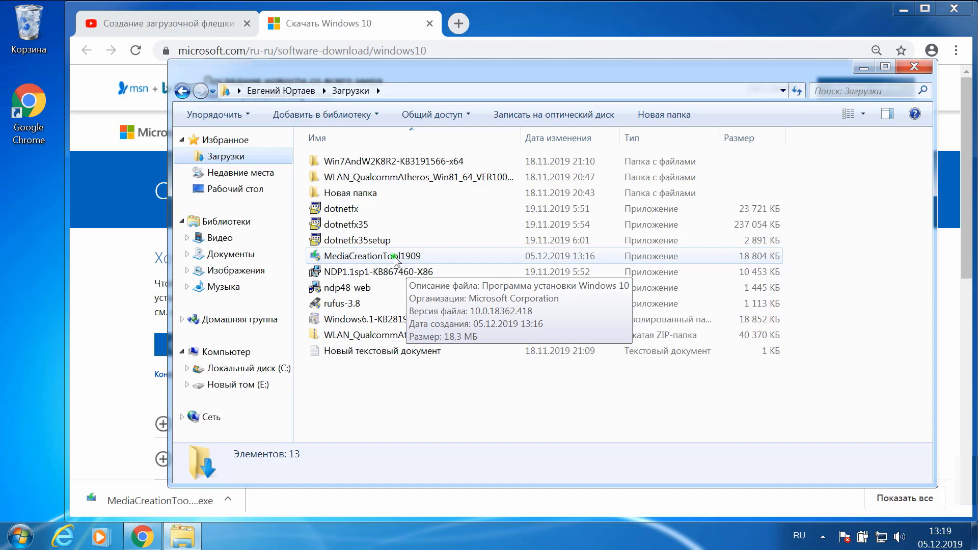
double_click(395, 257)
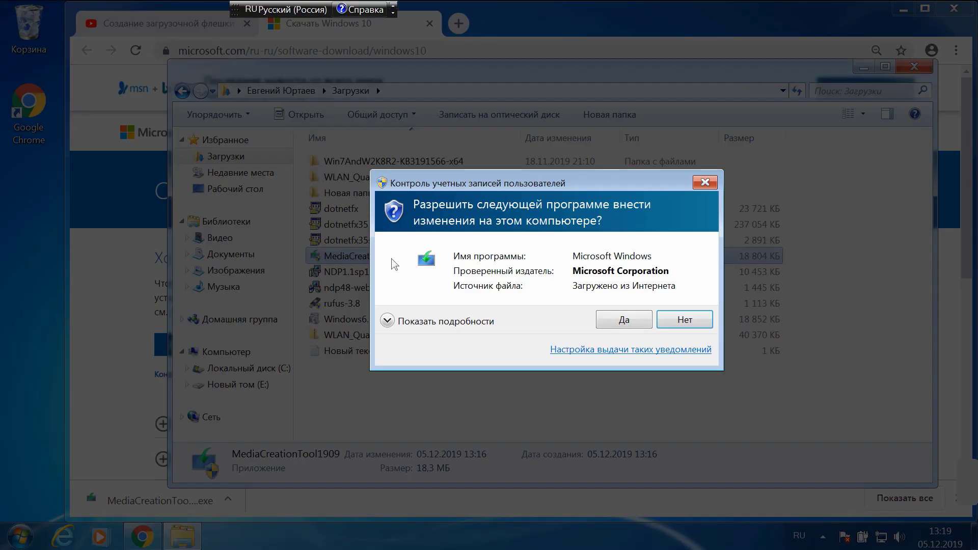
left_click(617, 325)
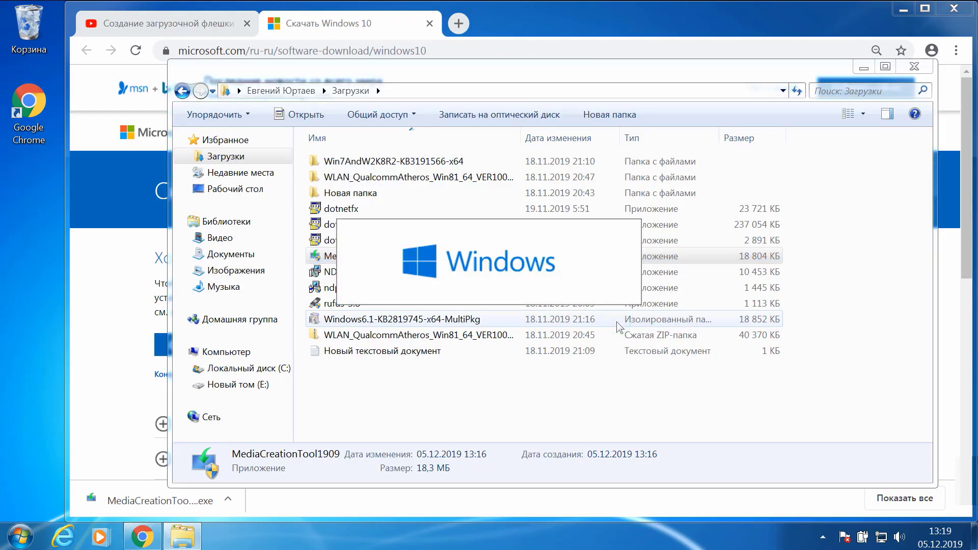
left_click(916, 67)
left_click(955, 10)
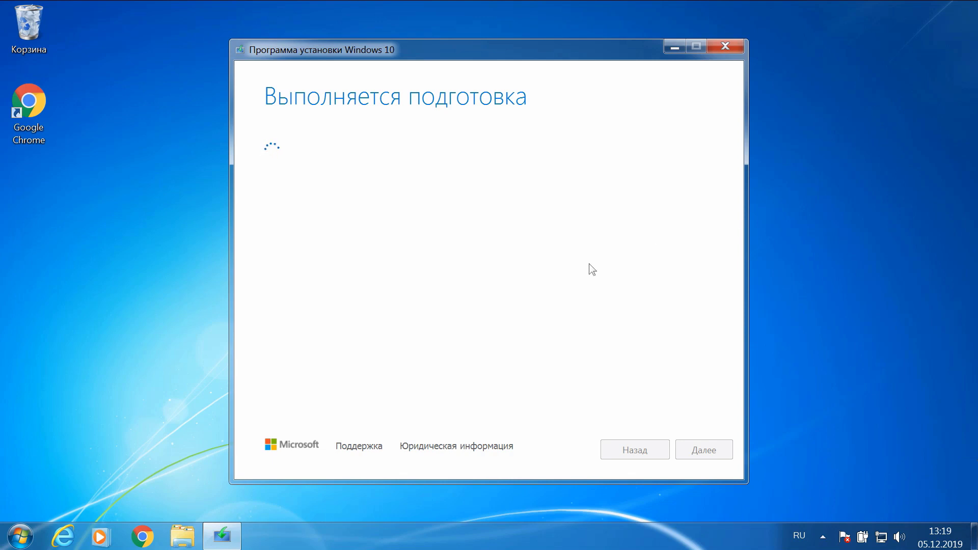
In File Explorer, check the free space in the properties of local disk C:, and close the windows
left_click(182, 541)
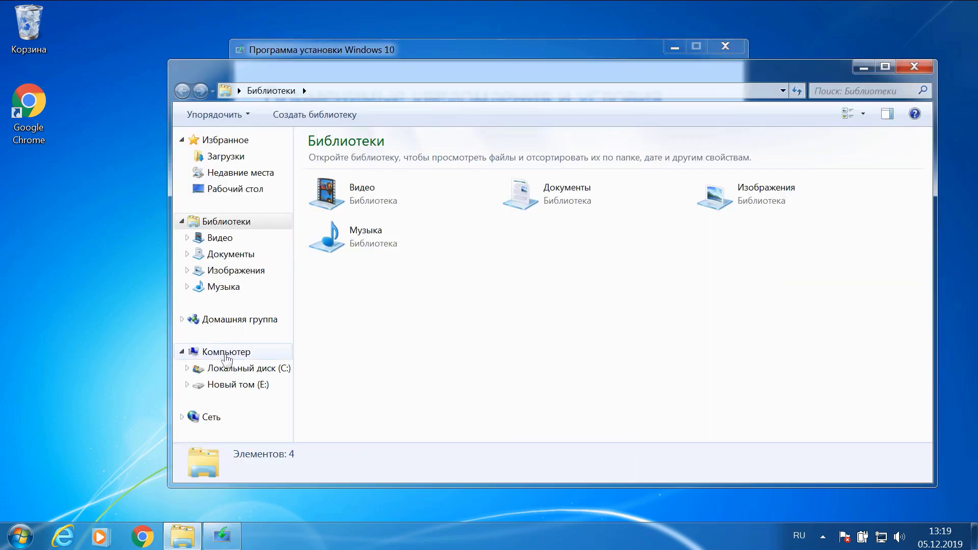
left_click(217, 357)
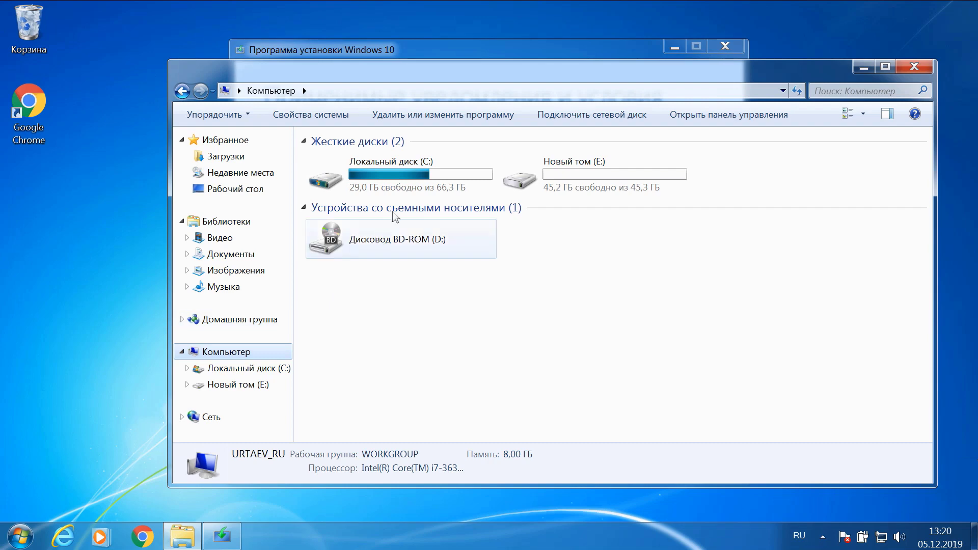
left_click(414, 175)
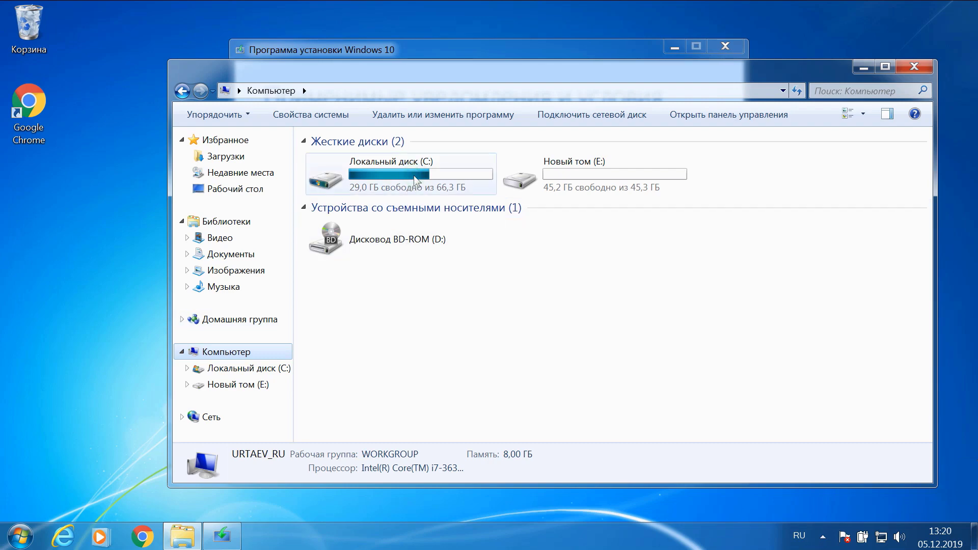
right_click(417, 174)
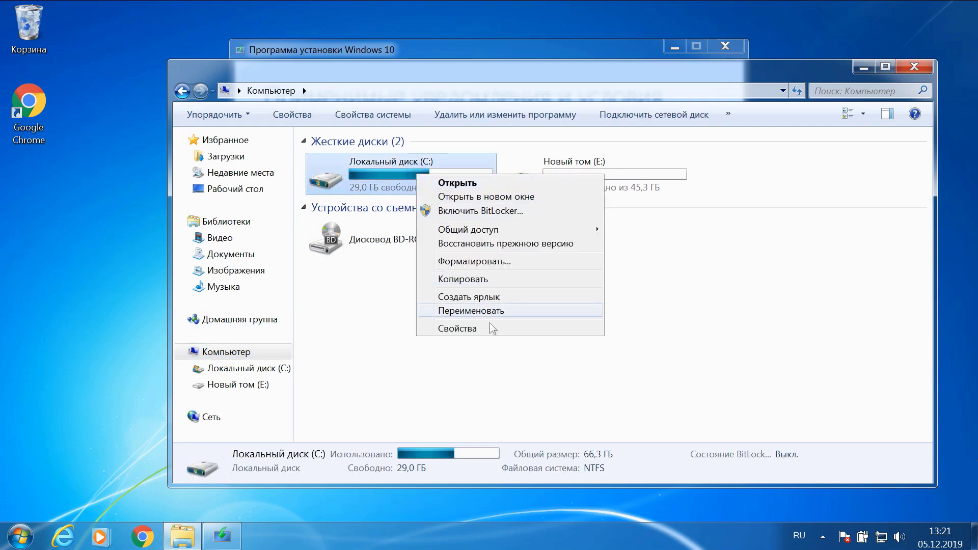
left_click(491, 327)
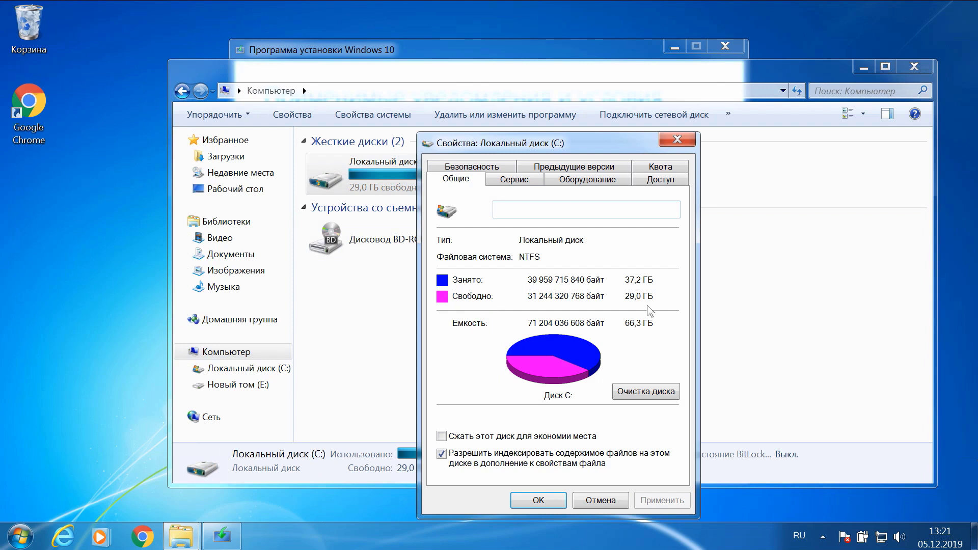
left_click(678, 140)
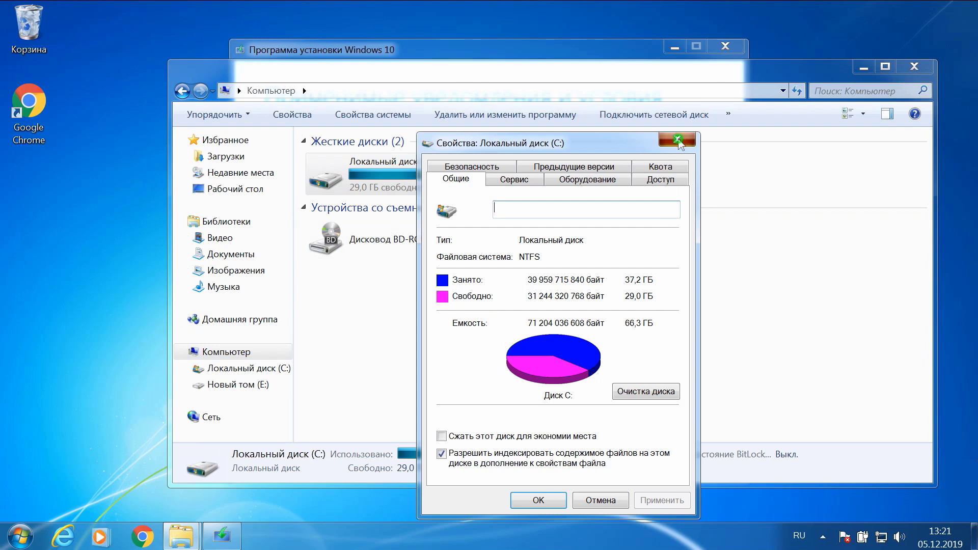
left_click(916, 67)
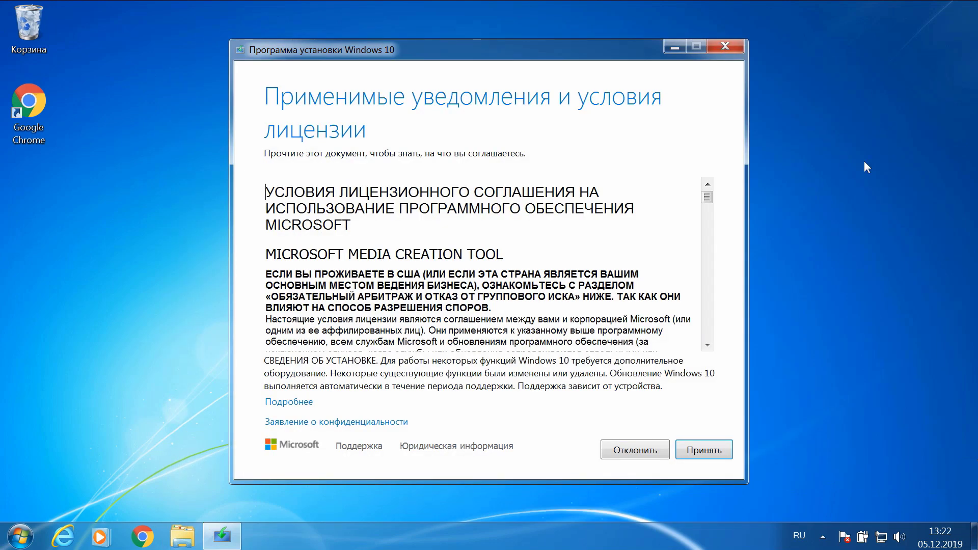
Accept the licence terms in Windows 10 Setup and choose to create installation media (USB flash drive, DVD or ISO)
left_click(699, 450)
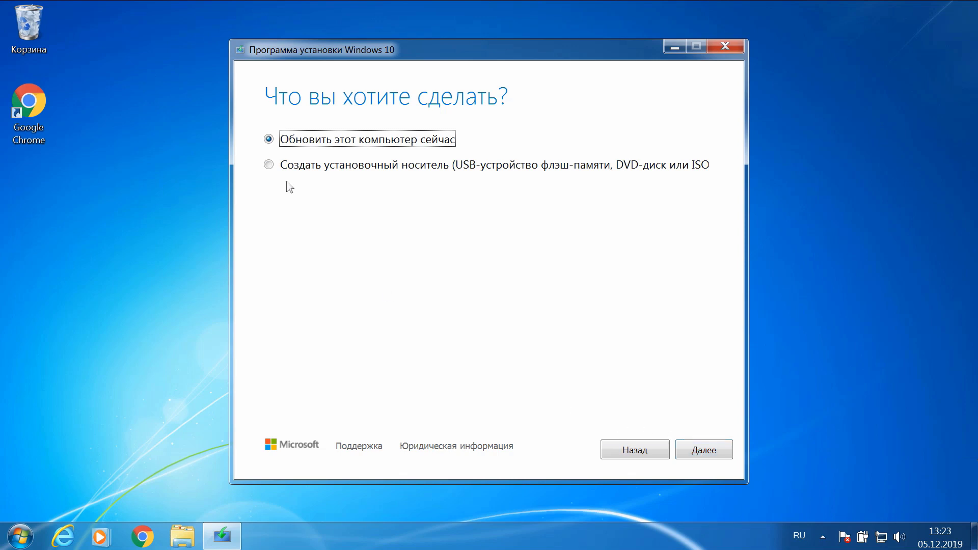
left_click(267, 165)
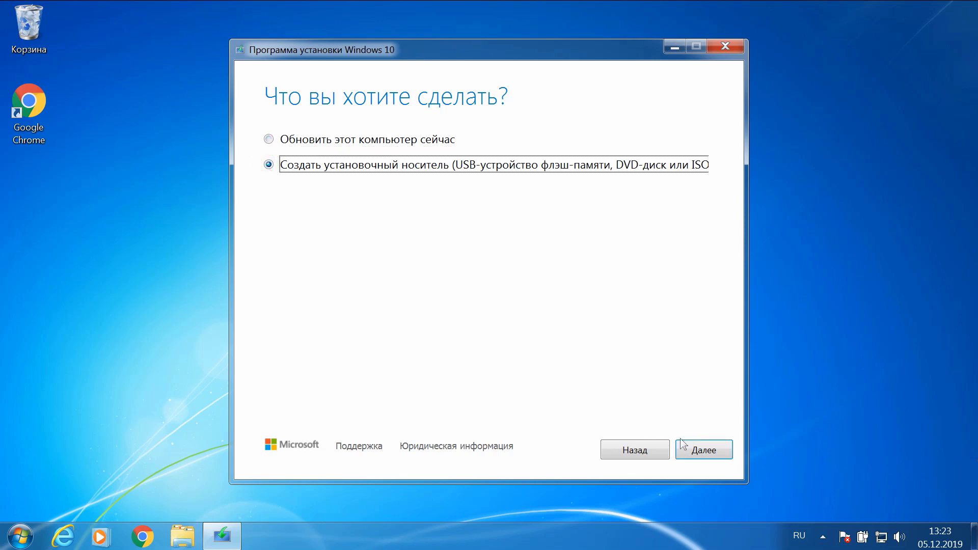
left_click(704, 450)
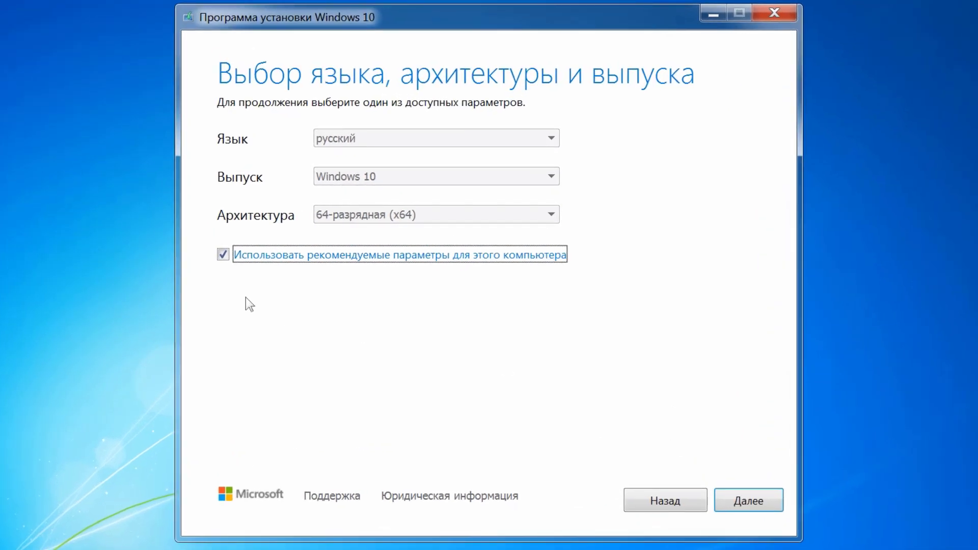
Turn off the recommended options for this computer, set the architecture to Оба (both), and continue to the media choice
left_click(222, 256)
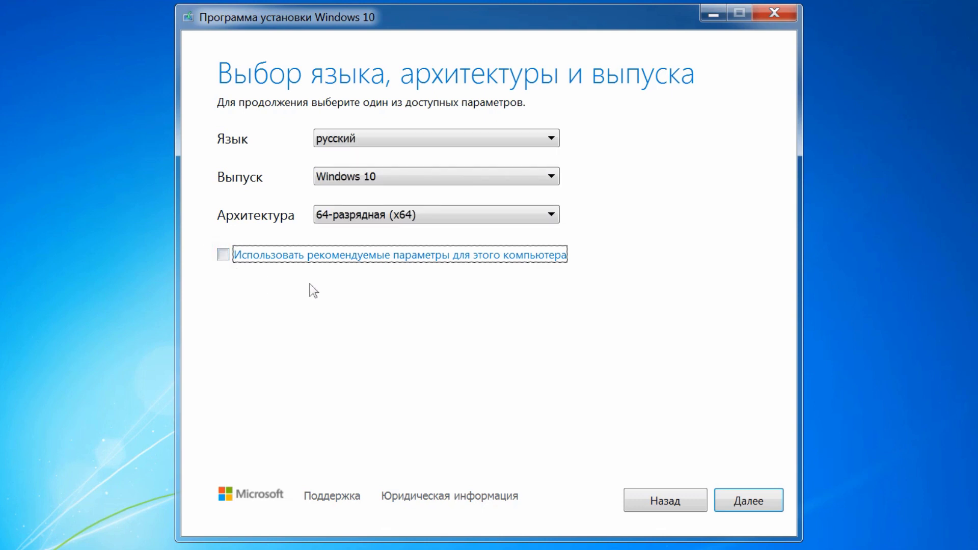
left_click(551, 214)
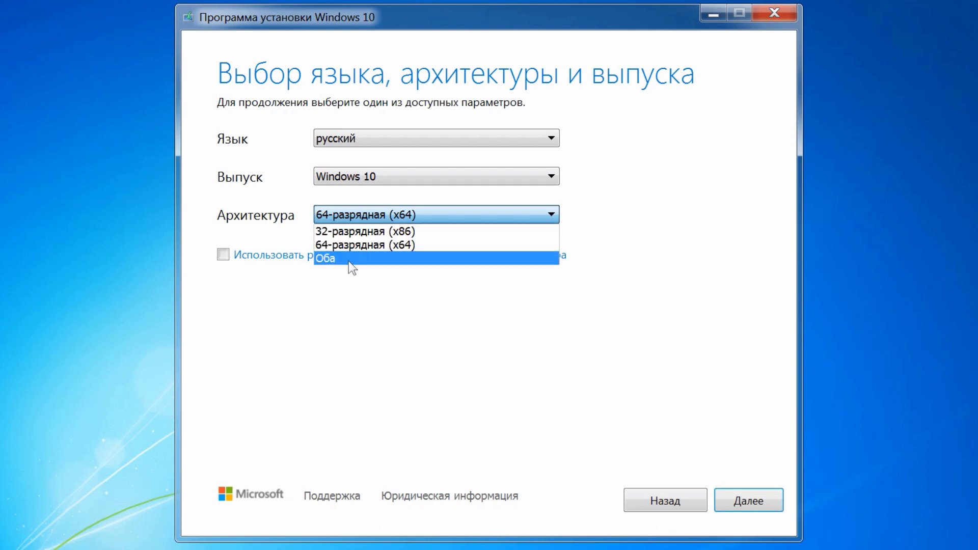
left_click(334, 258)
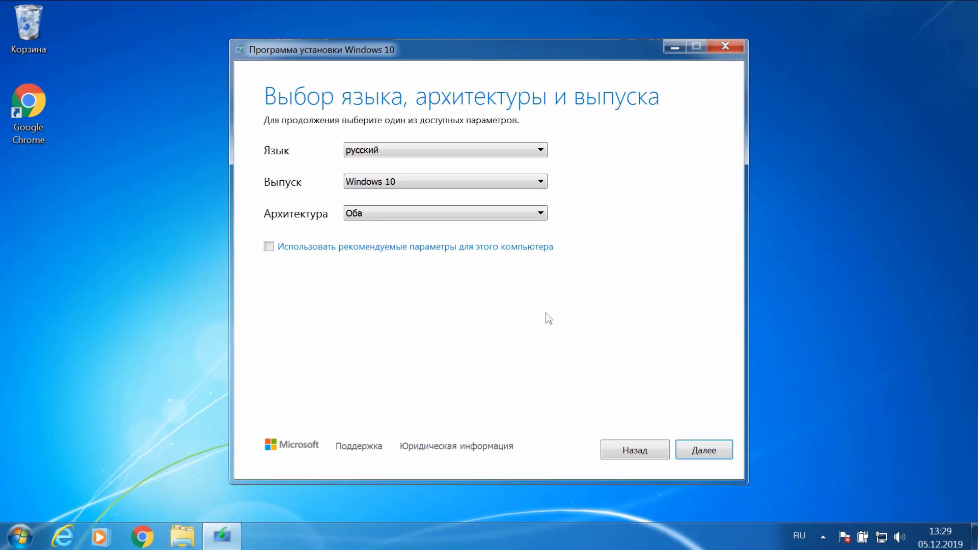
left_click(708, 455)
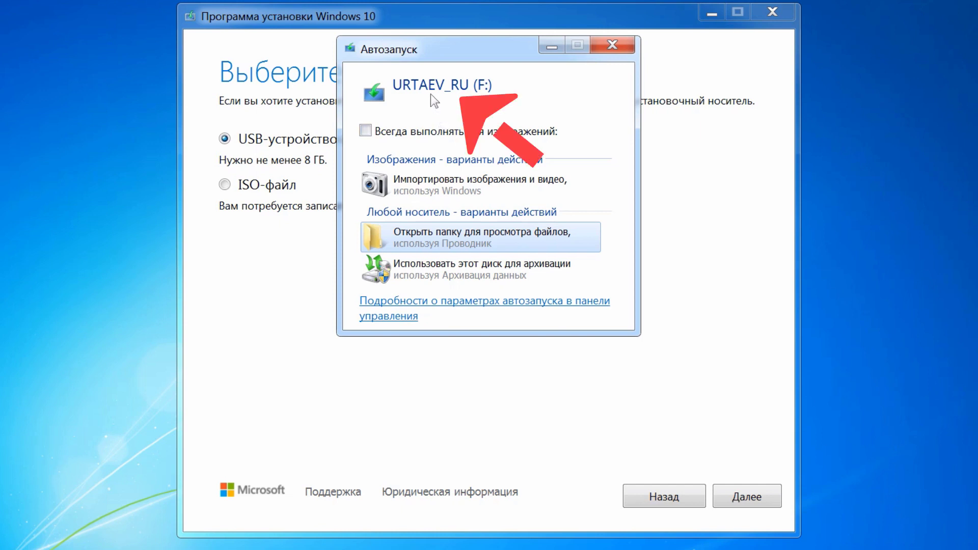
Dismiss the AutoPlay window and confirm a USB flash drive as the installation medium, using removable drive F:
left_click(612, 46)
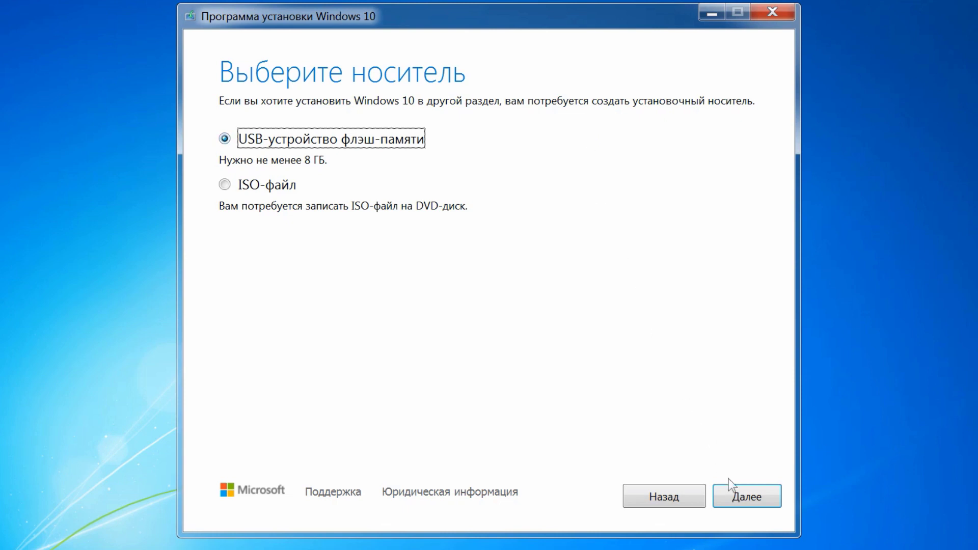
left_click(739, 497)
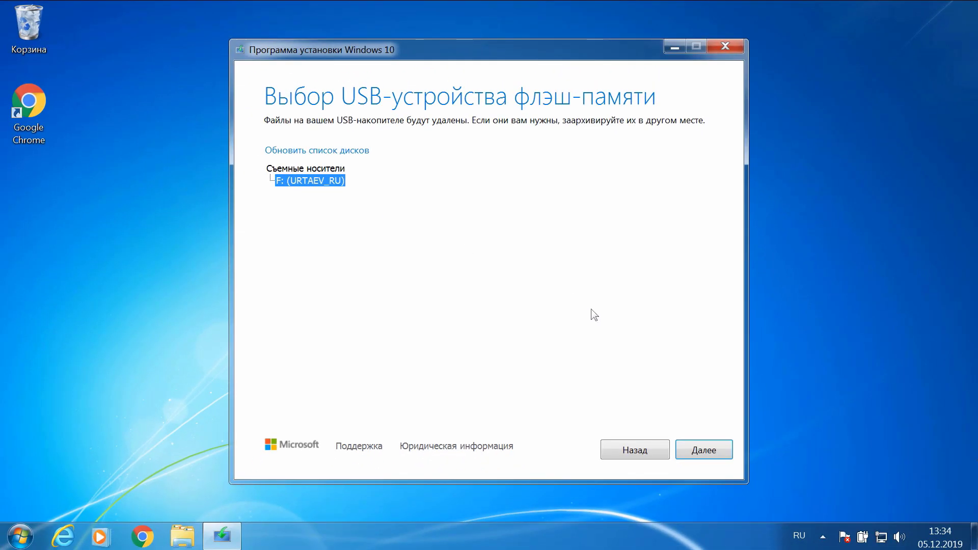
left_click(704, 448)
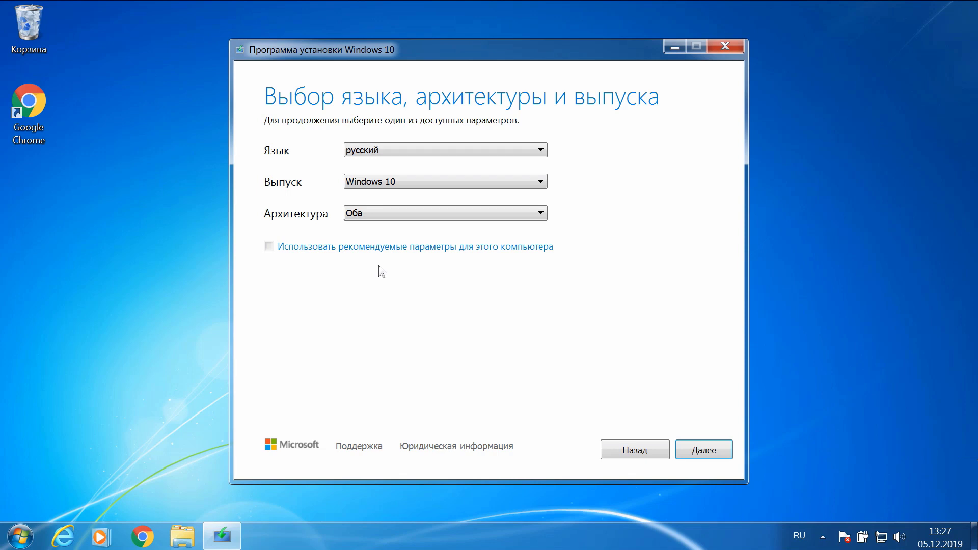
In File Explorer, open the computer's properties to check the system type of the installed Windows
left_click(177, 539)
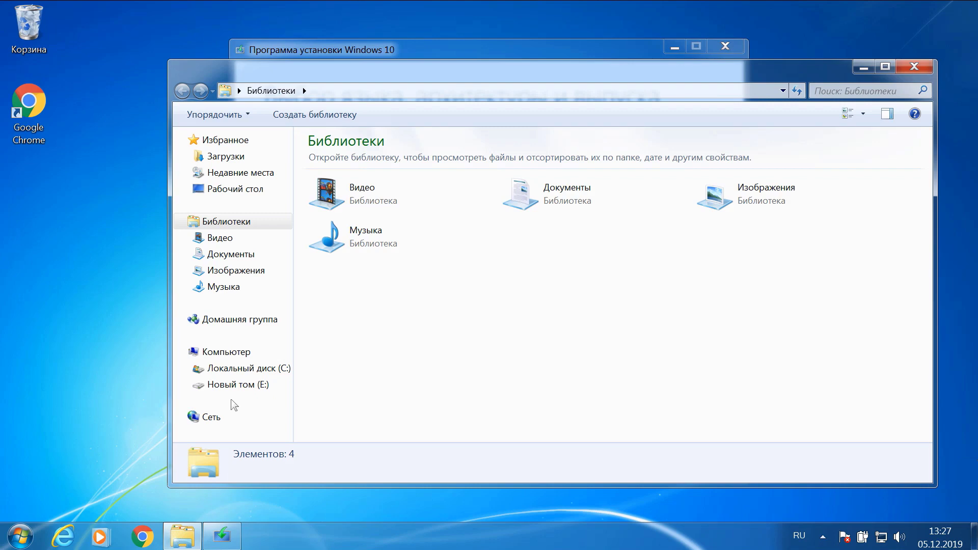
right_click(237, 353)
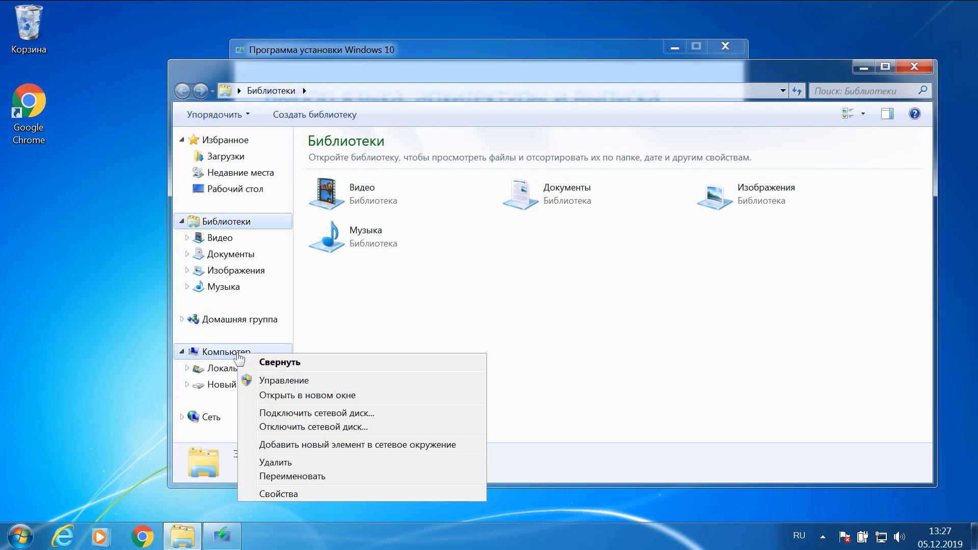
left_click(279, 494)
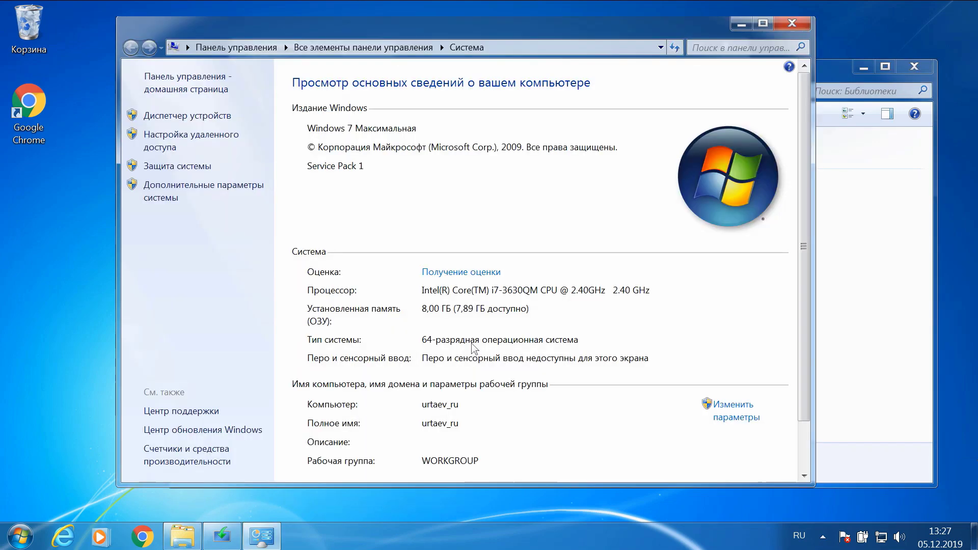